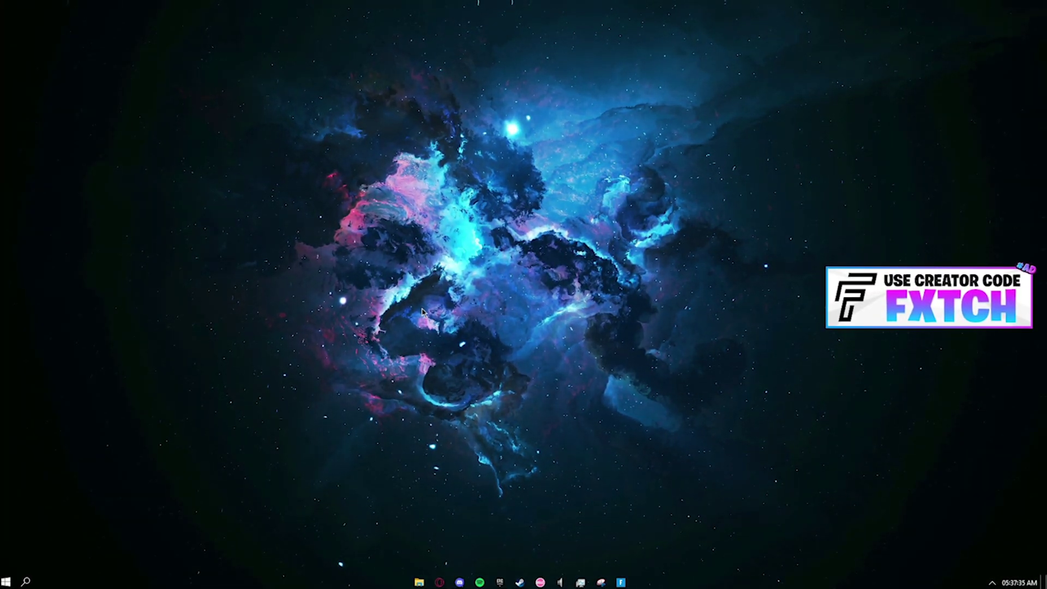
Launch NVIDIA Control Panel by searching 'NVIDIA Control' in Windows search.
right_click(526, 335)
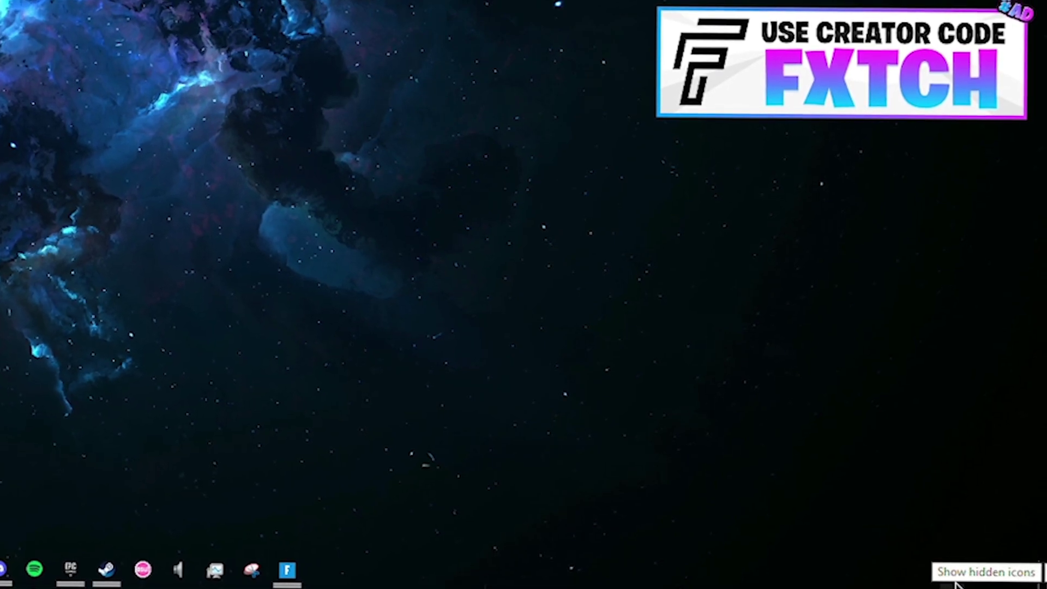
click(954, 580)
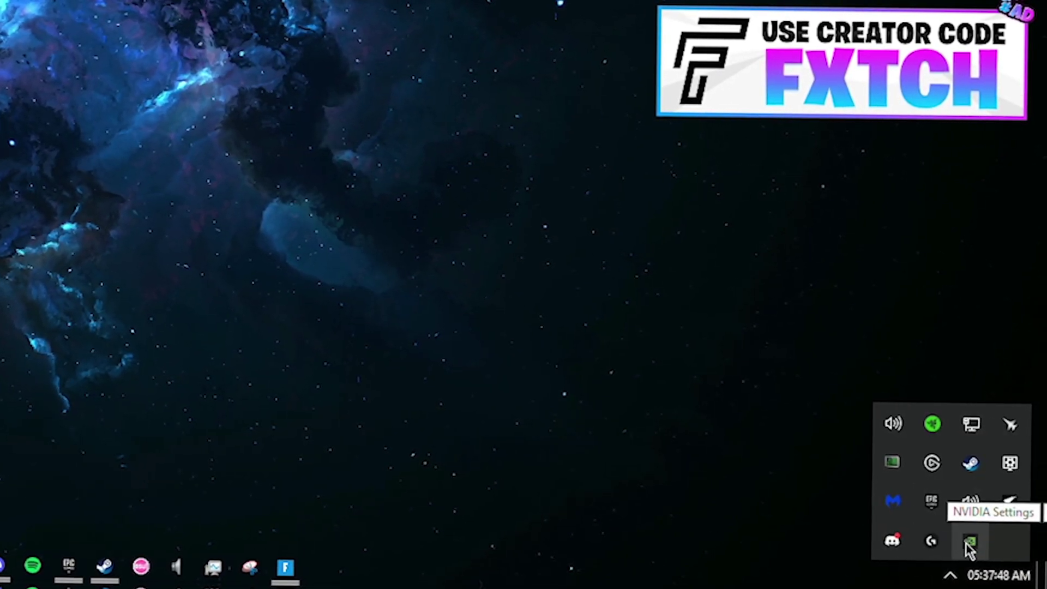
right_click(972, 544)
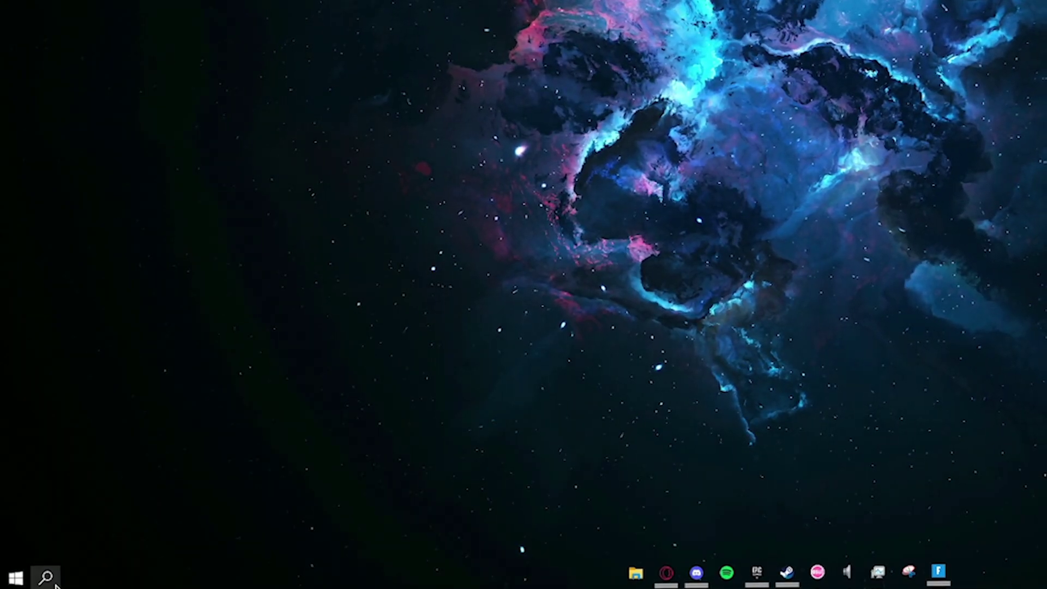
click(46, 577)
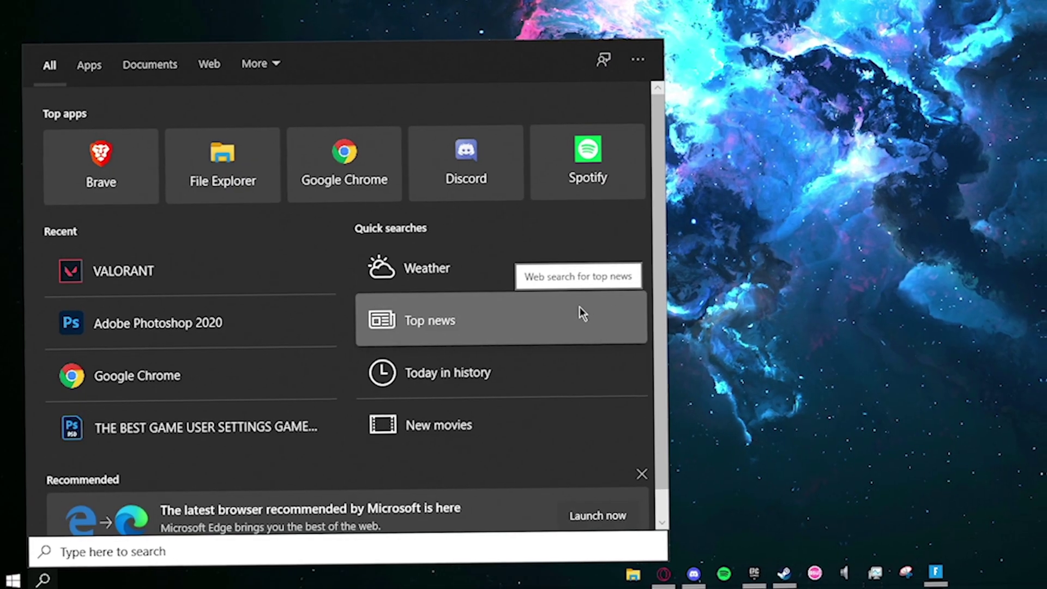
text(NVIDIA Control)
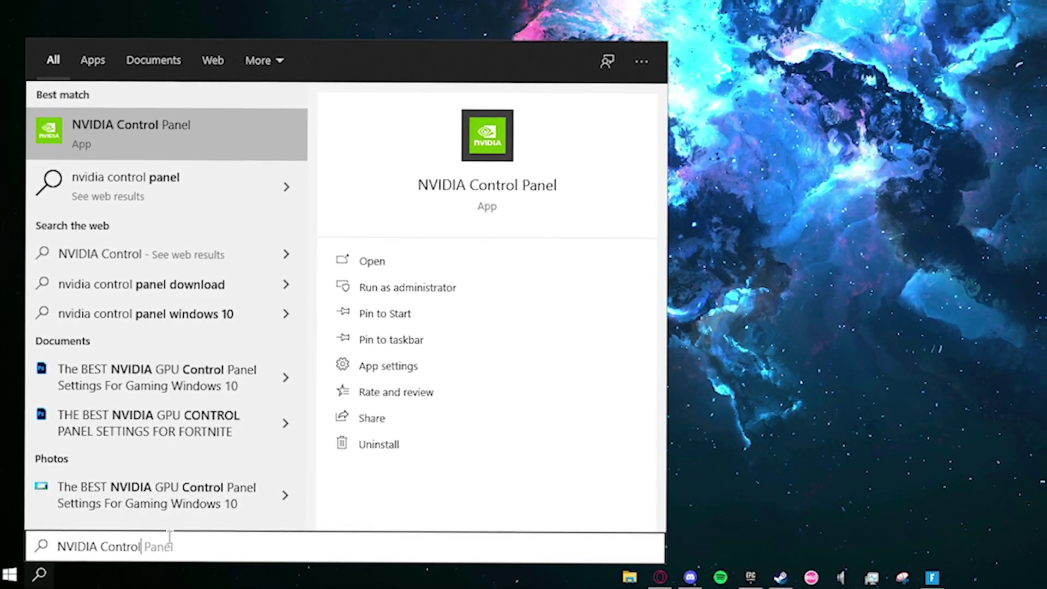
click(263, 134)
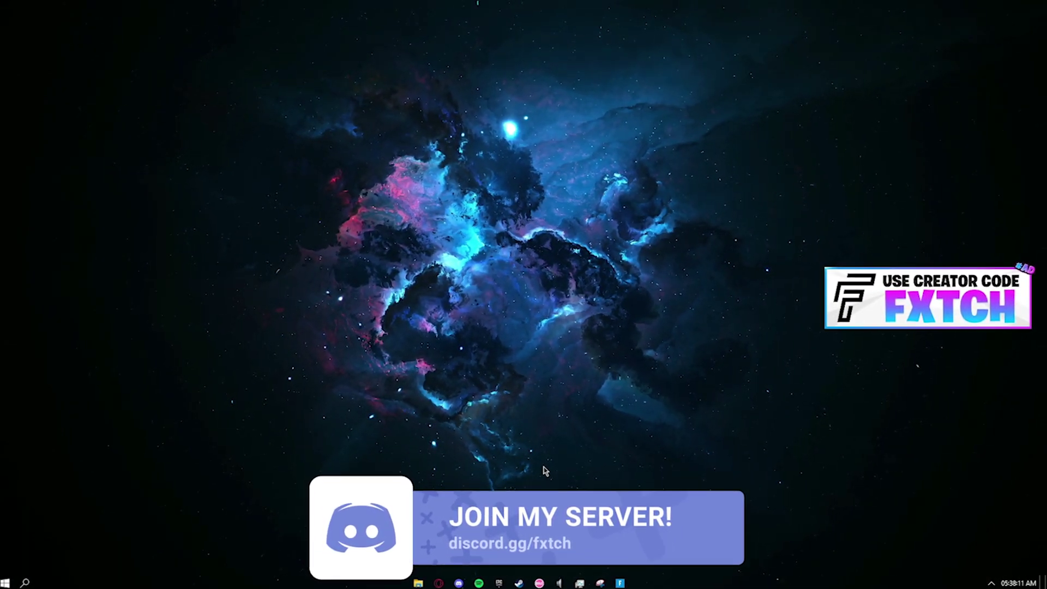
Go to Adjust Image Settings with Preview, showing 'Use the advanced 3D image settings'.
key(super)
text(sto)
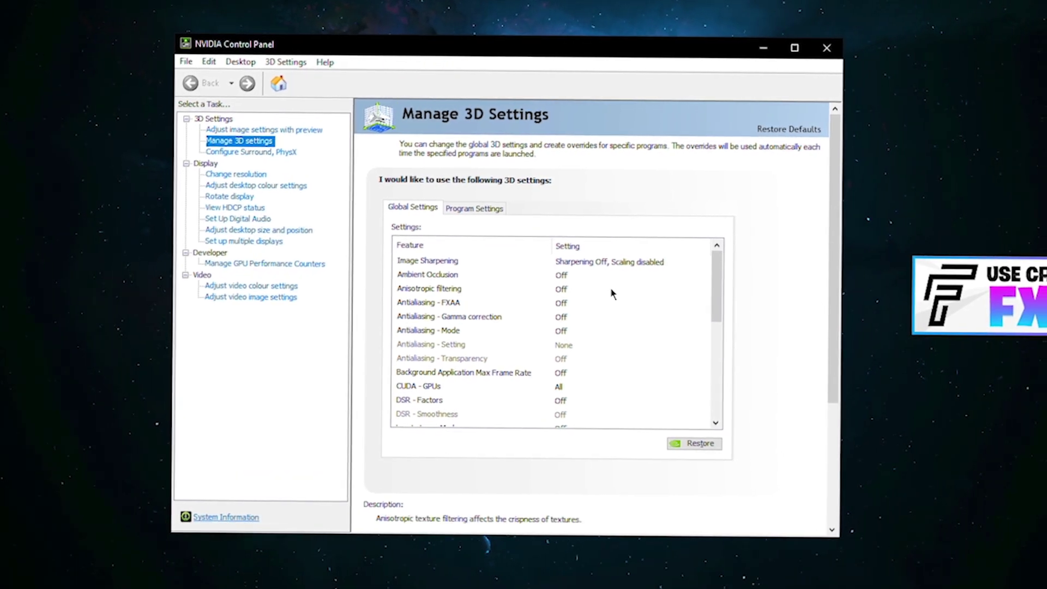
click(227, 131)
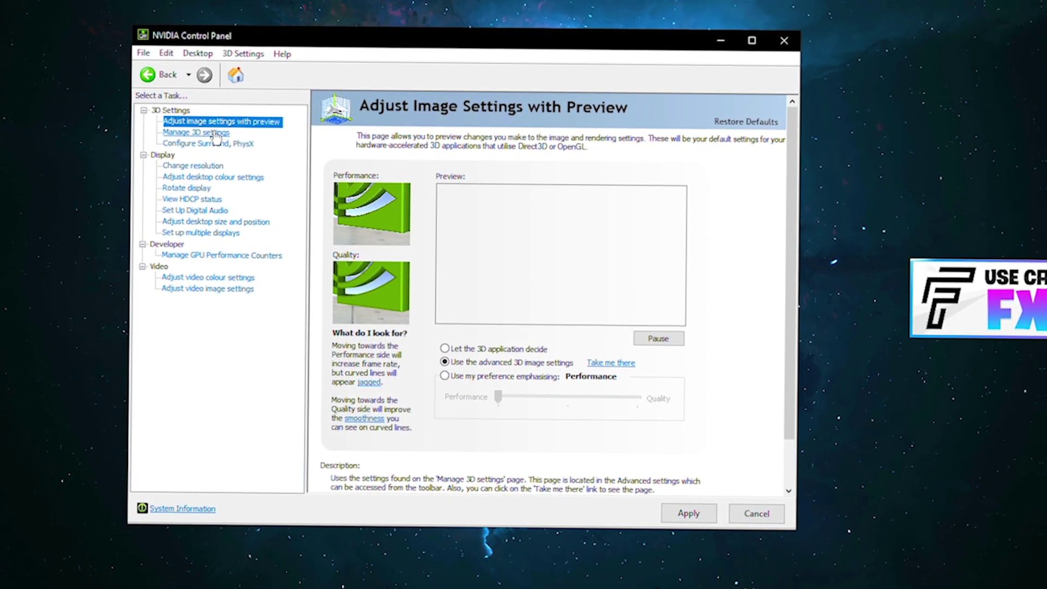
Show Manage 3D Settings, keeping Image Sharpening Off with GPU Scaling unchecked.
click(208, 135)
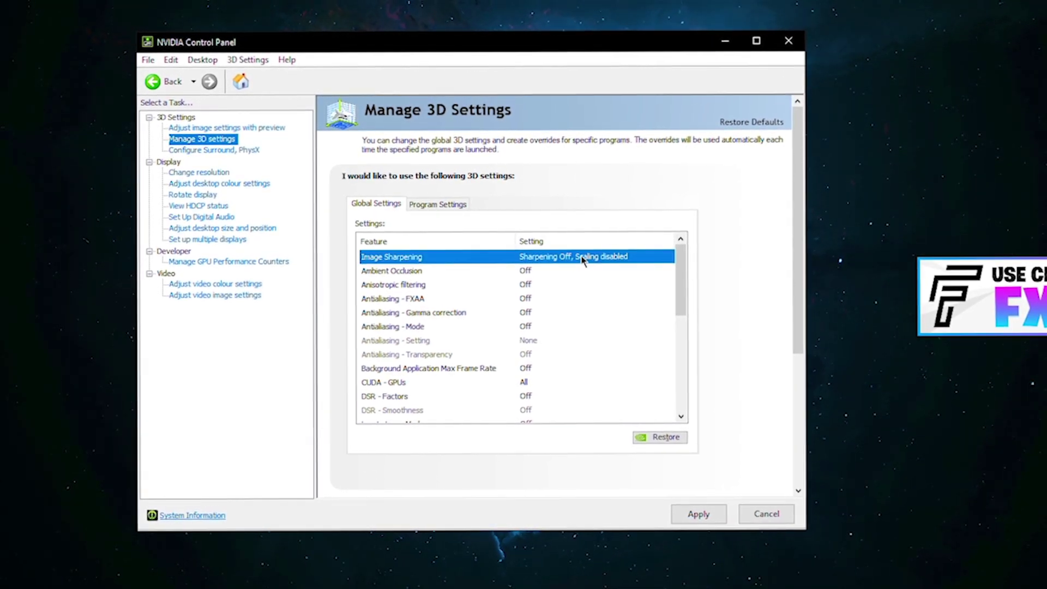
click(616, 262)
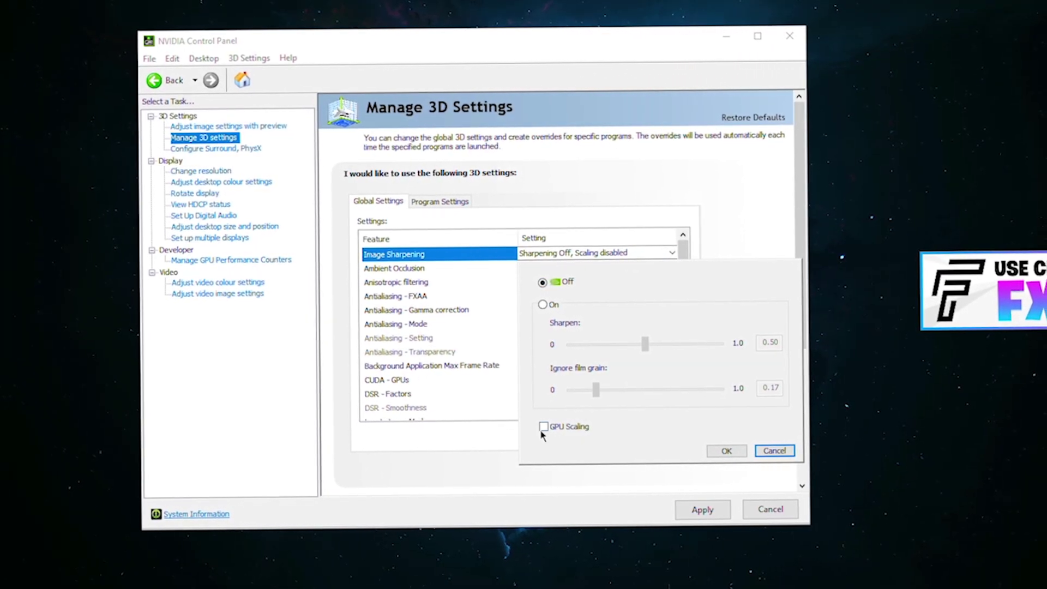
scroll(527, 261, down, 1)
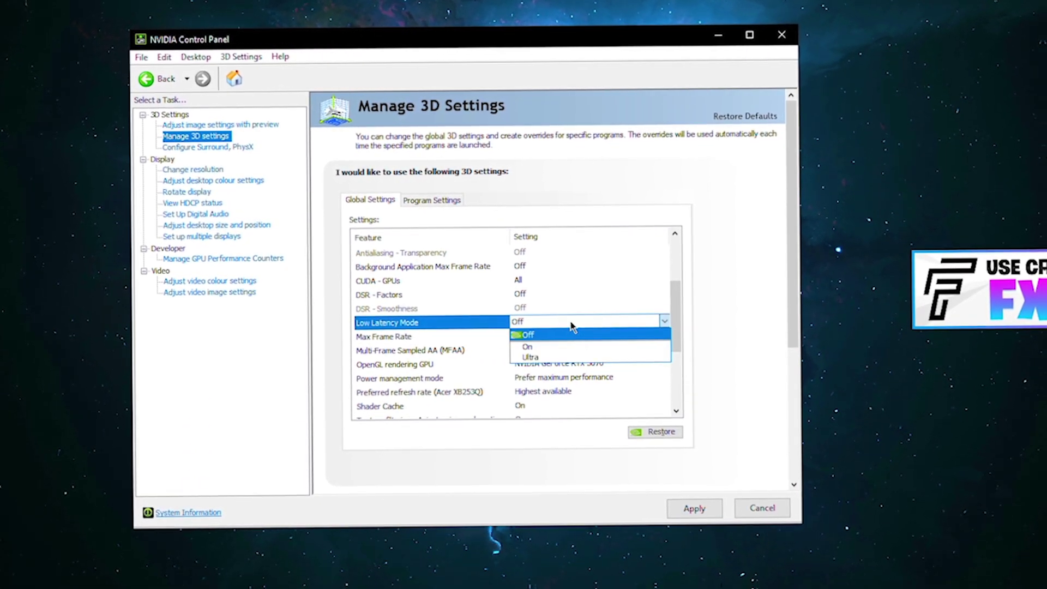
Keep Low Latency Mode Off, and check the Max Frame Rate and OpenGL rendering GPU settings.
click(572, 333)
scroll(516, 337, down, 1)
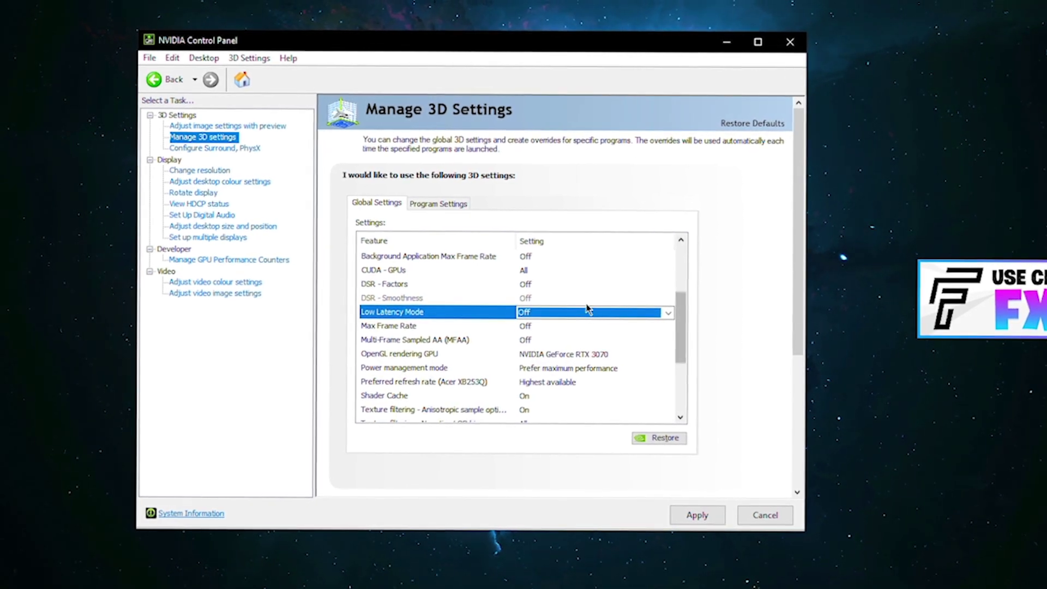
scroll(496, 311, down, 1)
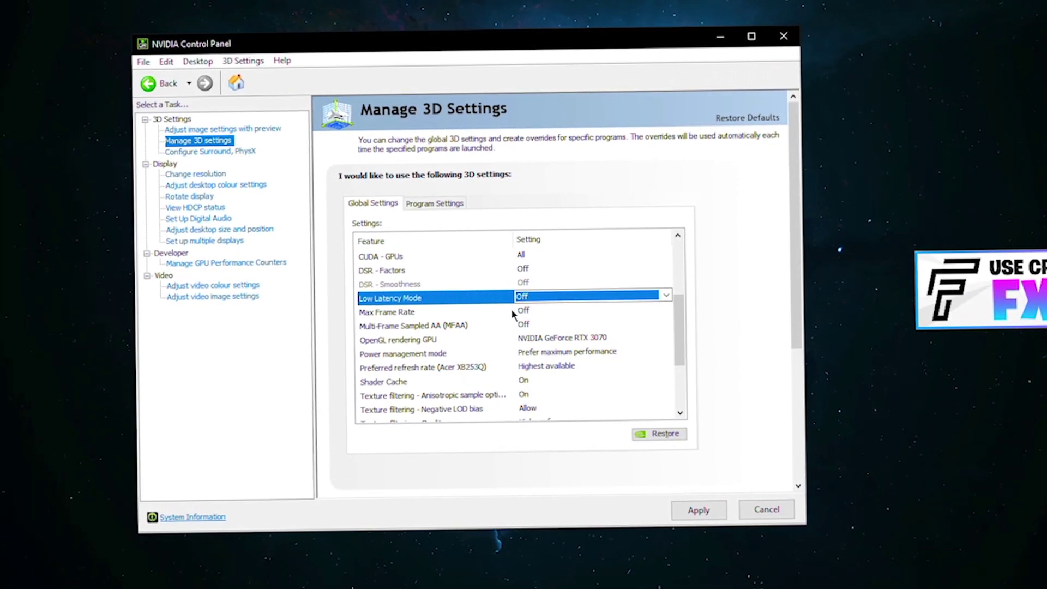
click(503, 314)
scroll(502, 313, down, 1)
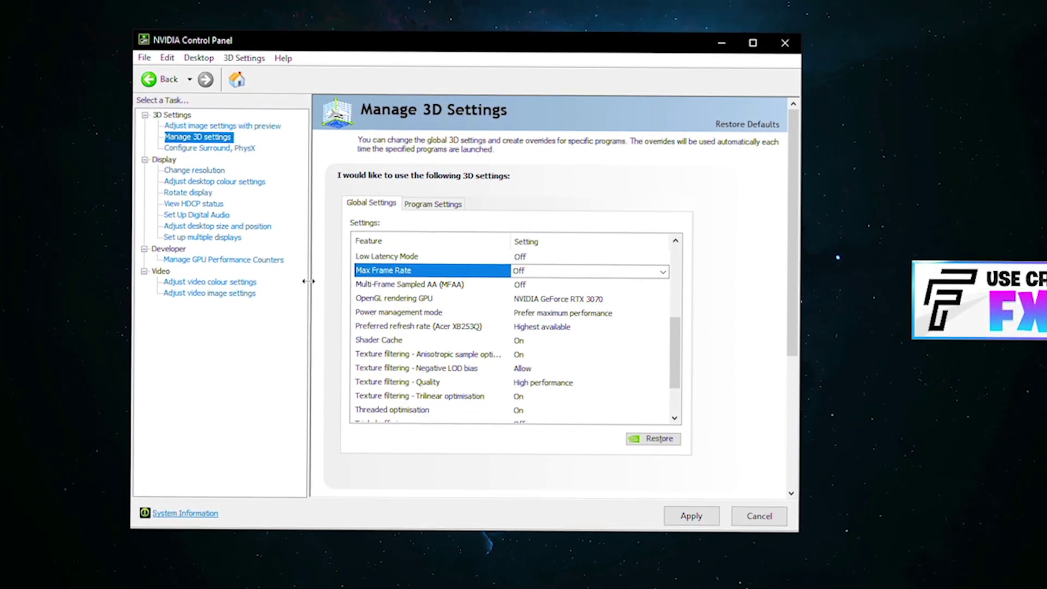
scroll(586, 295, down, 1)
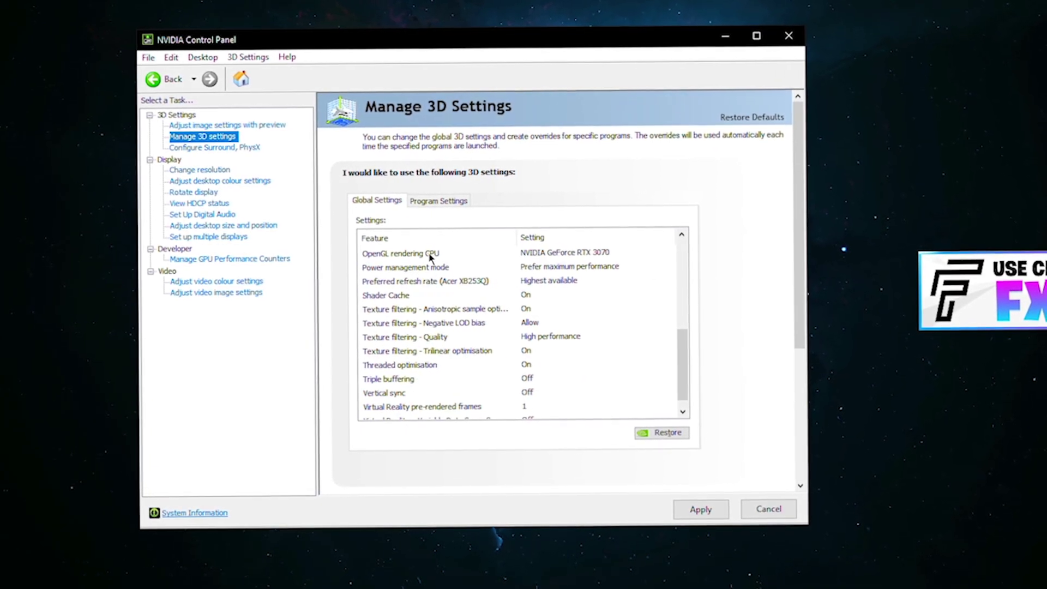
scroll(409, 278, up, 1)
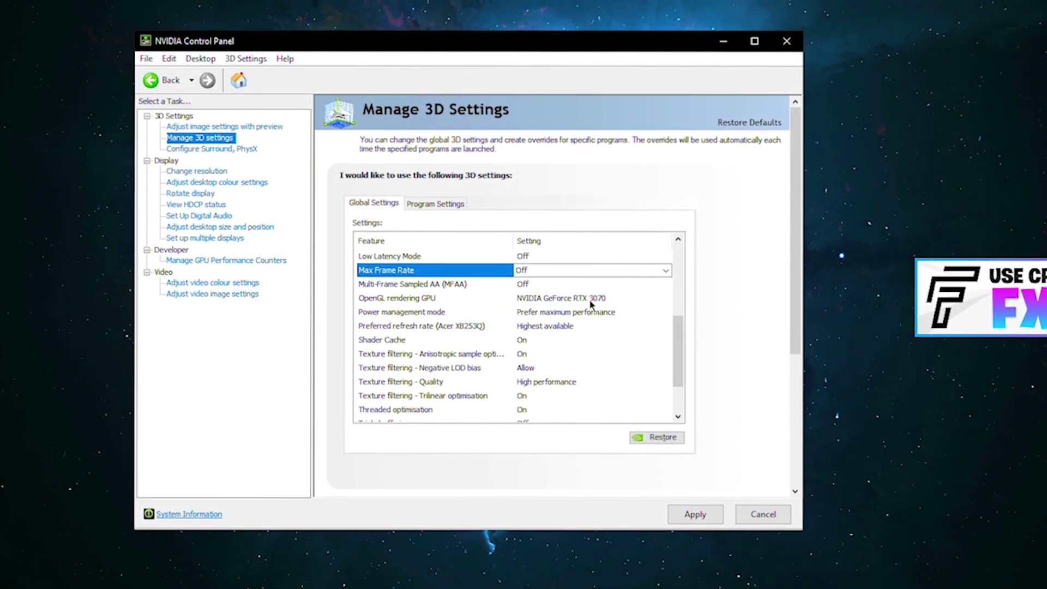
click(545, 296)
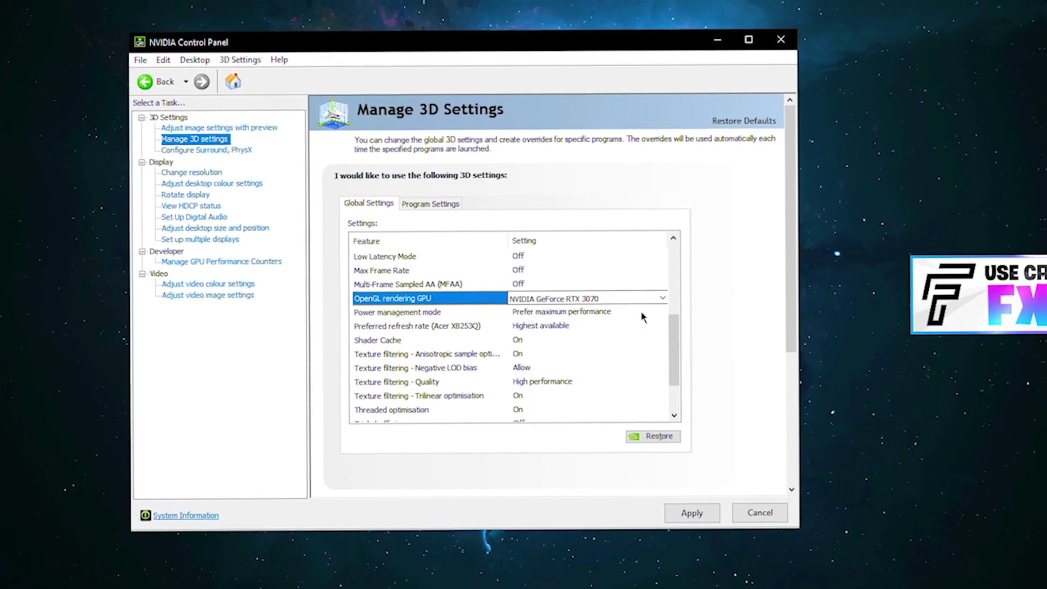
Keep Power management mode at Prefer maximum performance.
scroll(562, 306, down, 1)
click(556, 282)
click(559, 281)
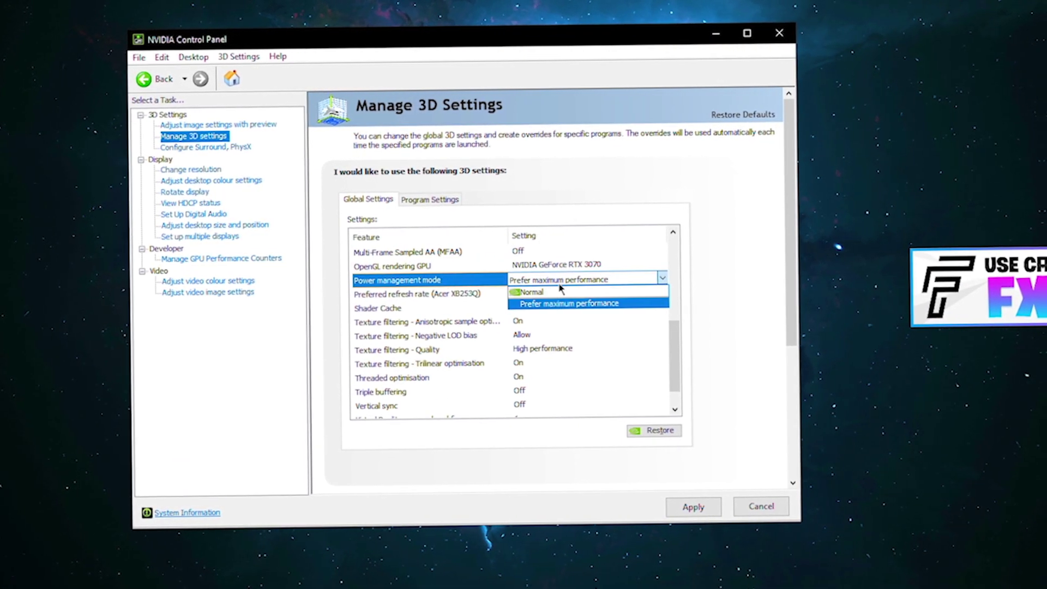
click(569, 286)
scroll(673, 356, down, 1)
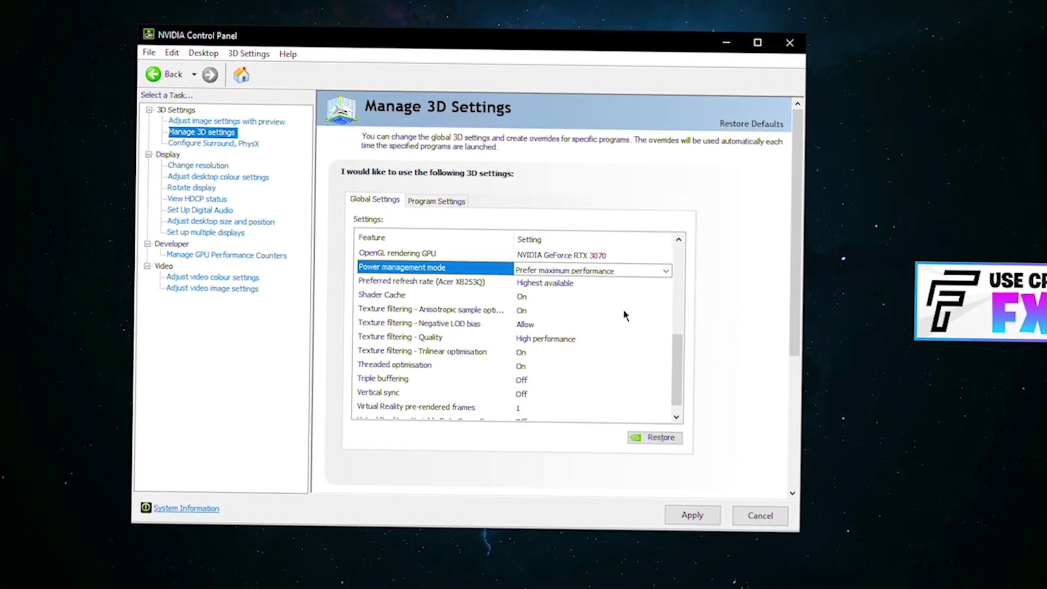
Keep Threaded optimisation set to On.
scroll(679, 342, up, 1)
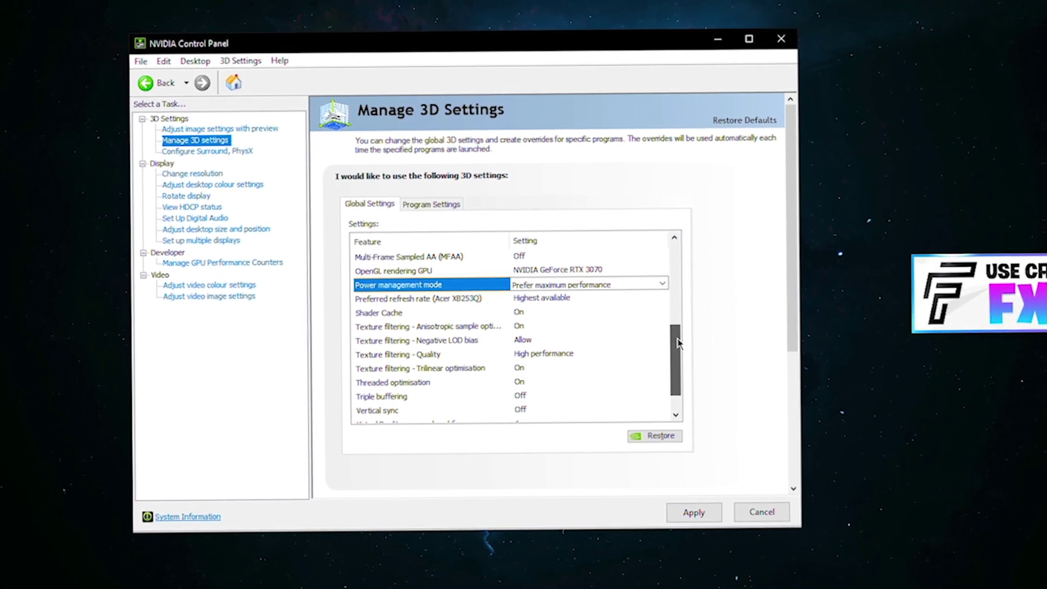
scroll(519, 297, down, 1)
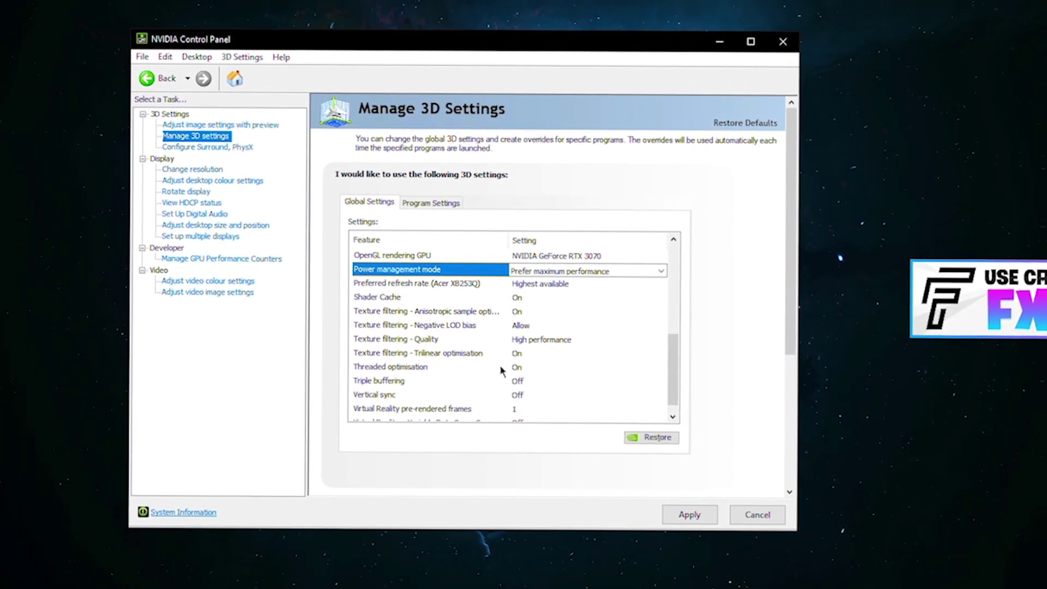
scroll(472, 355, down, 1)
click(471, 352)
click(535, 353)
click(536, 355)
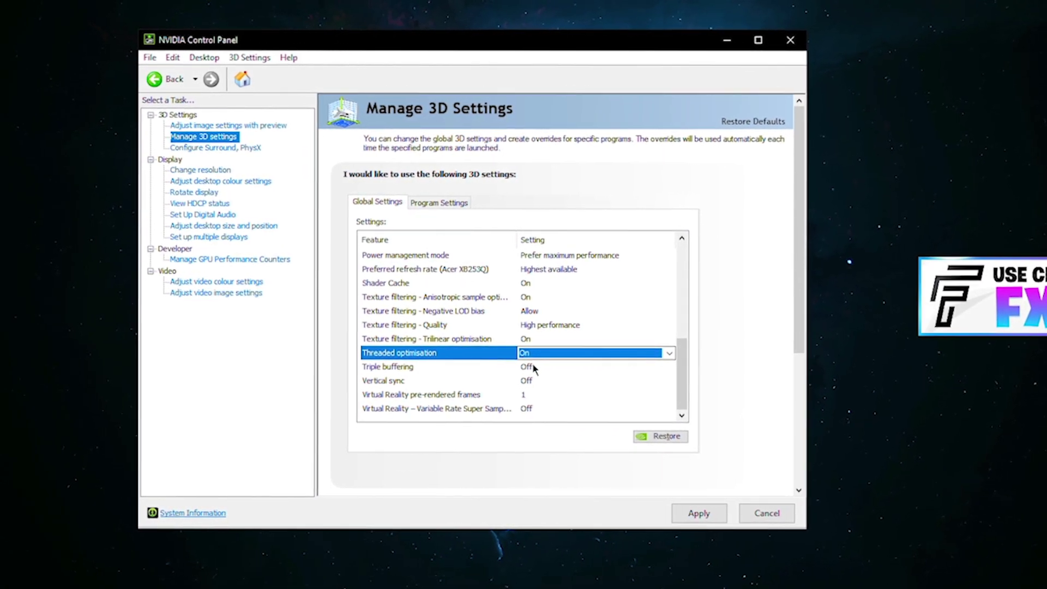
key(ctrl+shift+Escape)
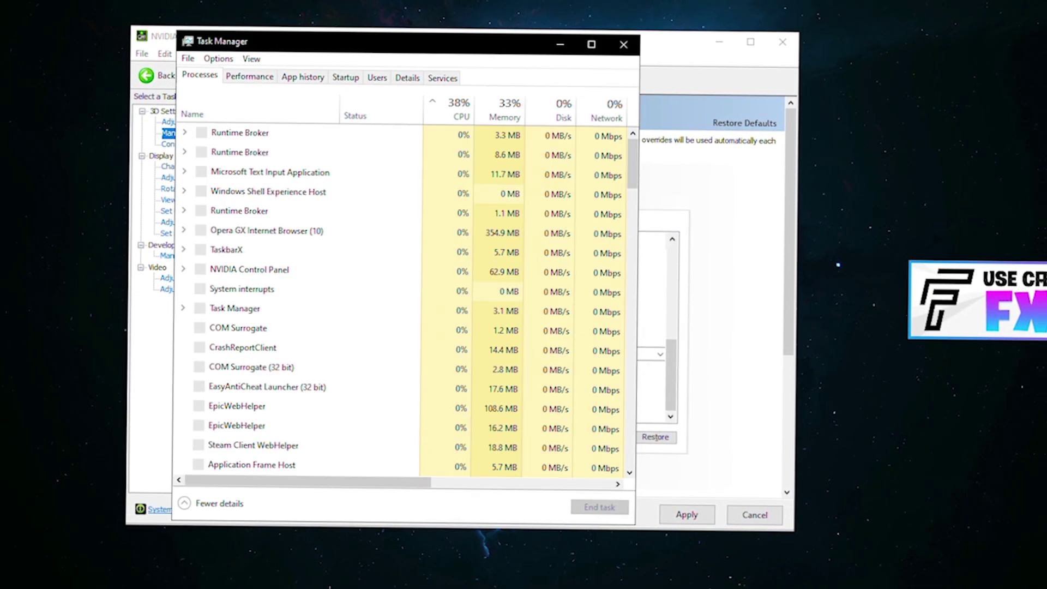
click(250, 77)
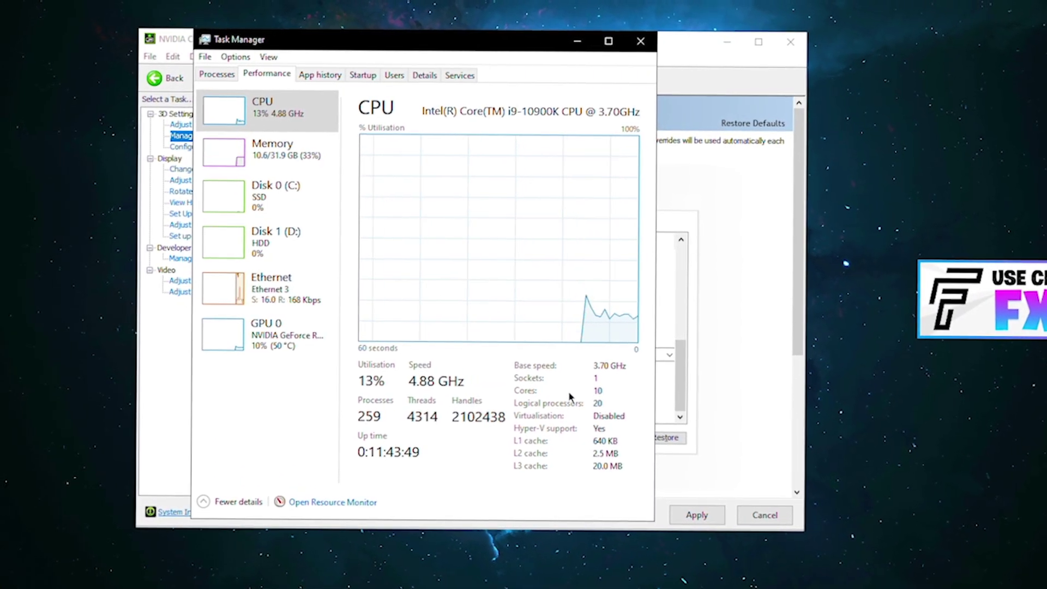
drag(480, 45, 1031, 420)
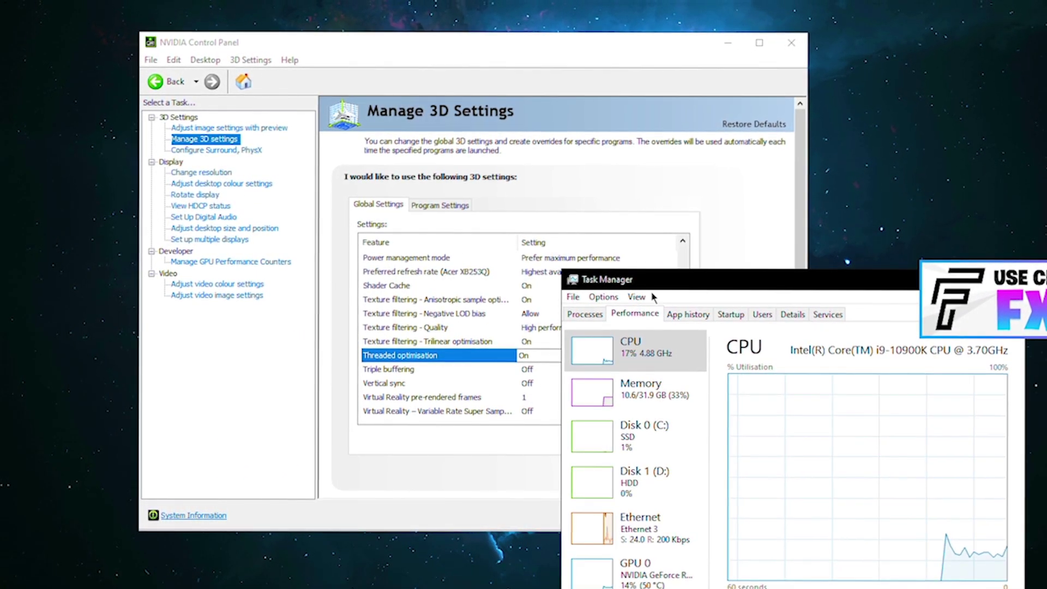
key(alt+F4)
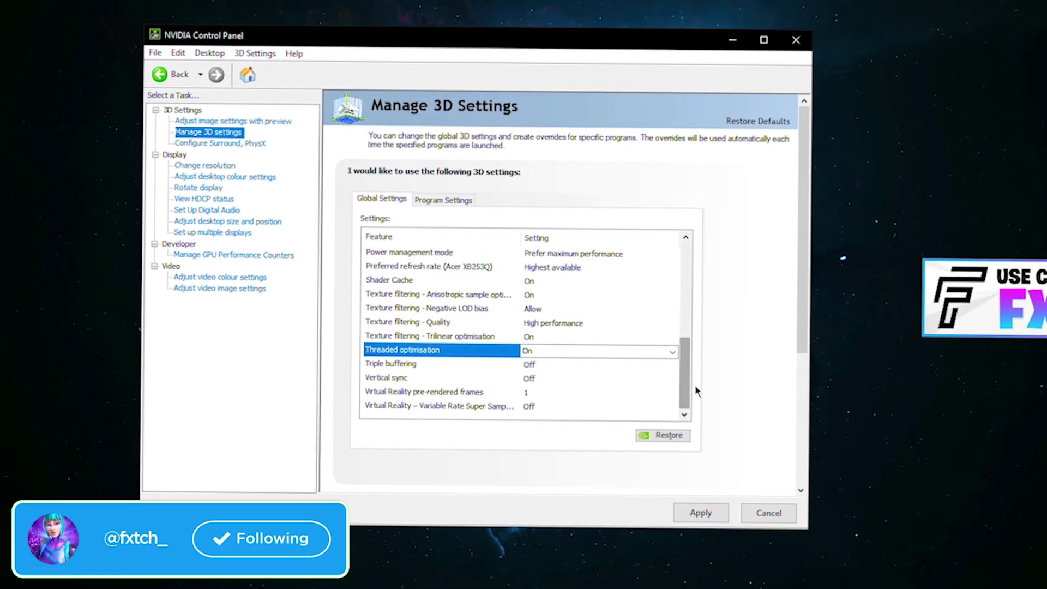
scroll(687, 375, up, 1)
scroll(666, 376, down, 1)
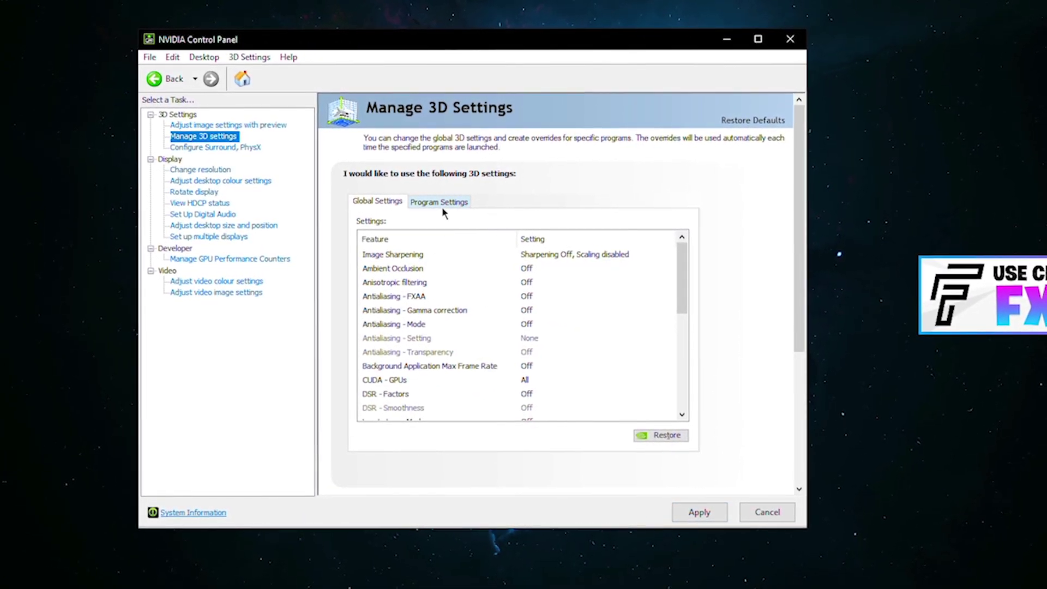
Select Fortnite under Program Settings and review its 3D feature list.
click(440, 205)
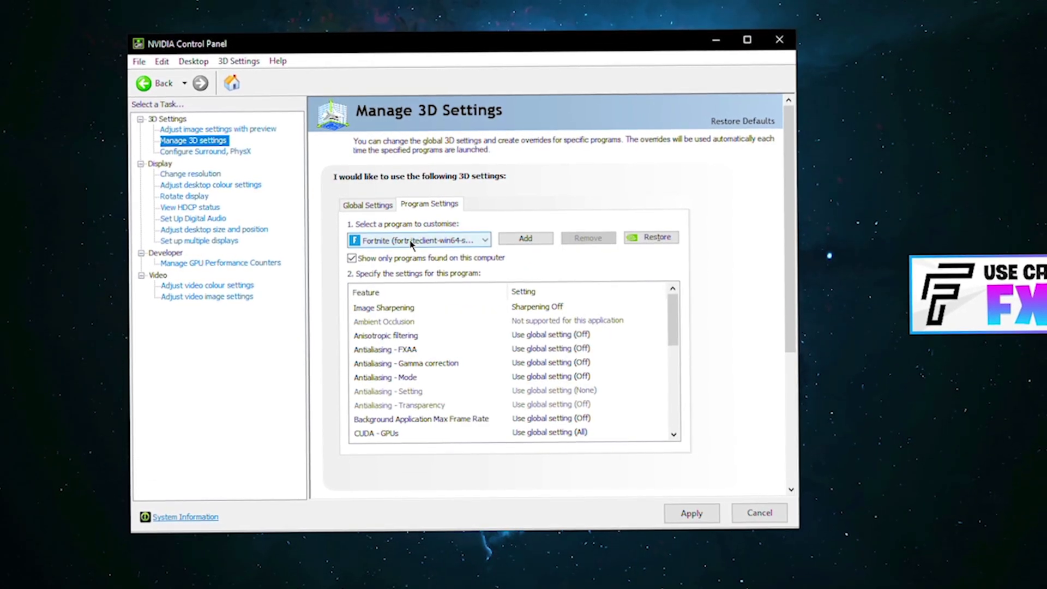
click(411, 244)
scroll(532, 347, up, 5)
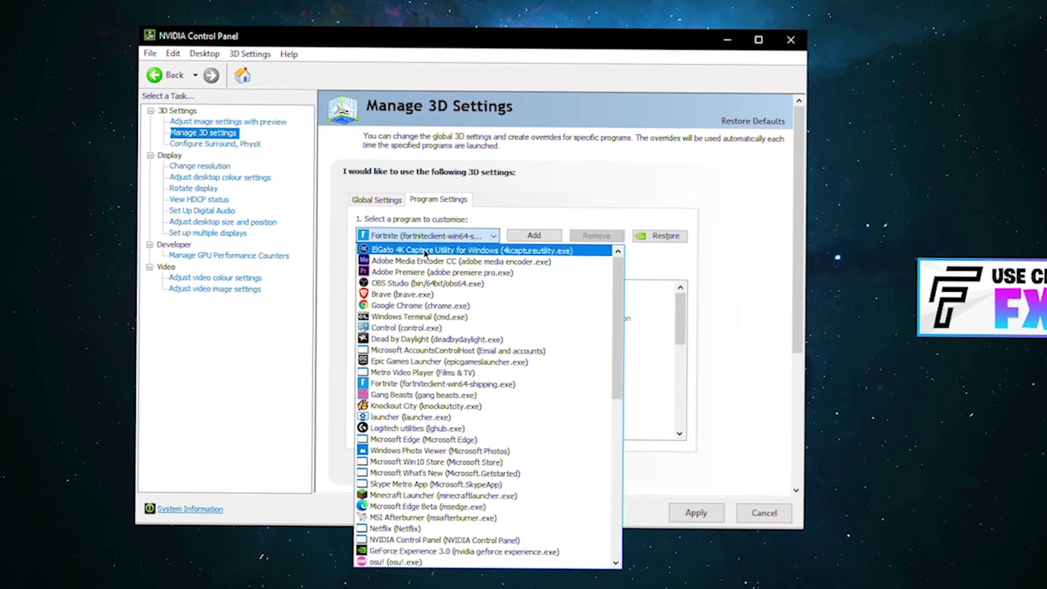
click(454, 240)
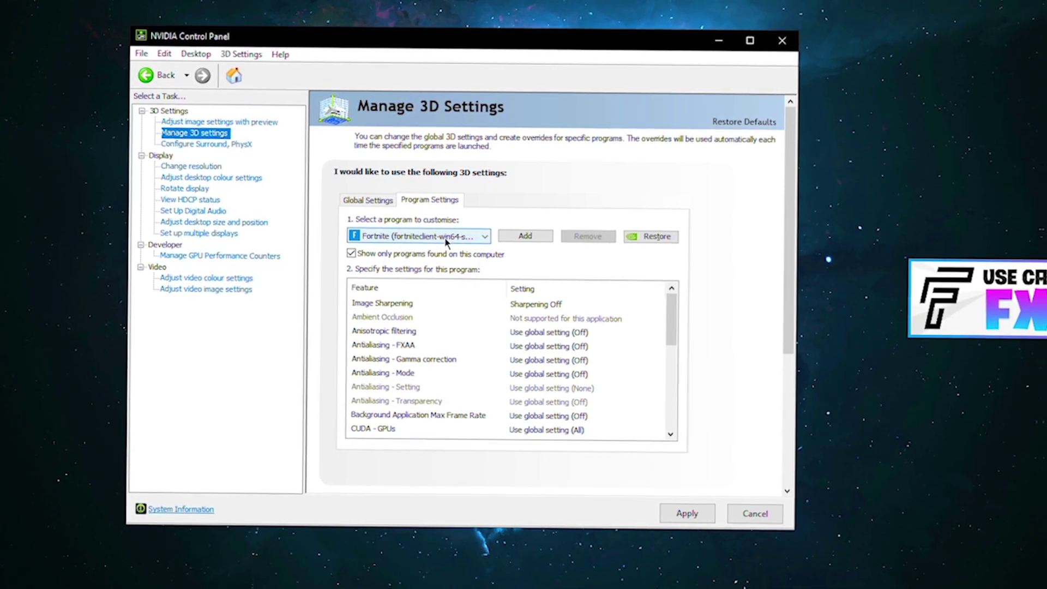
click(447, 239)
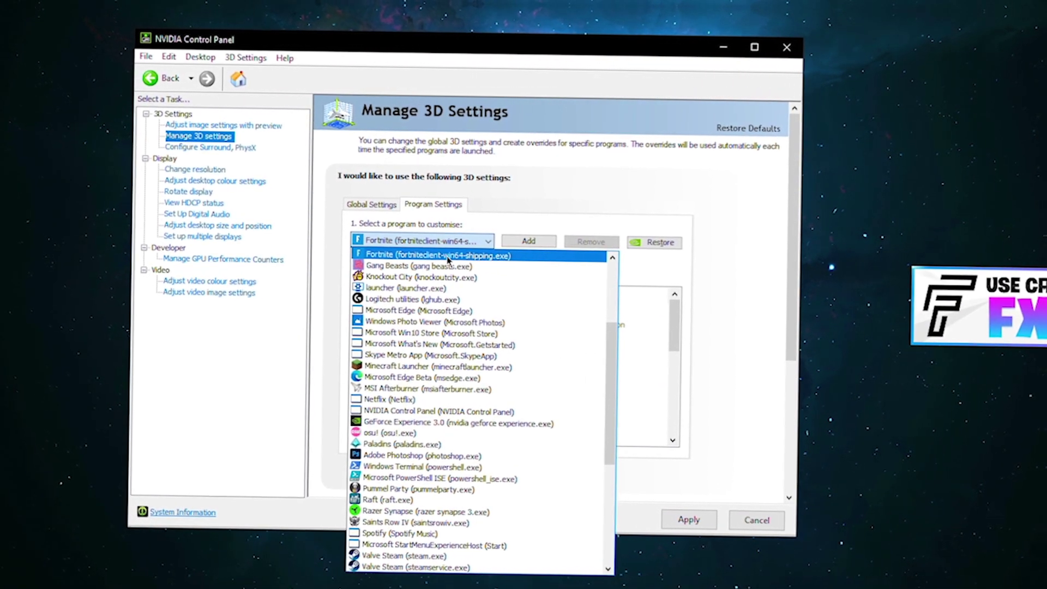
click(546, 215)
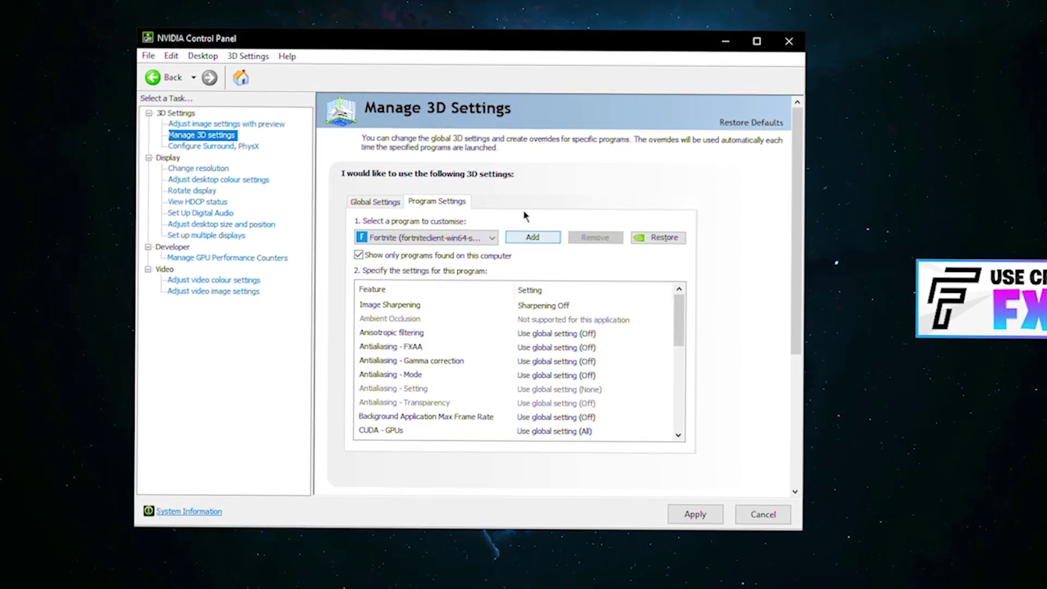
scroll(670, 359, down, 6)
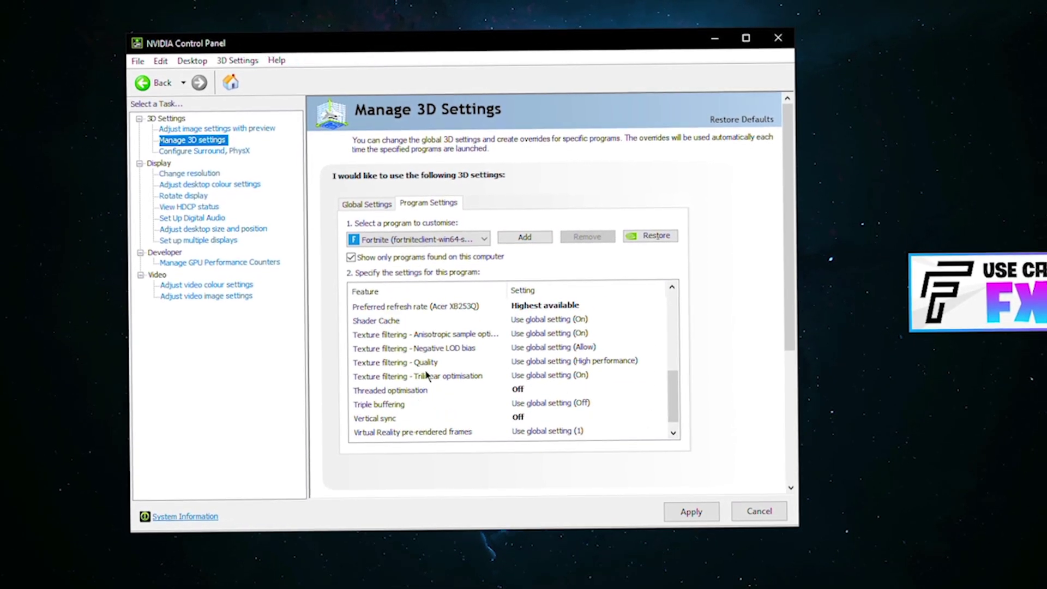
scroll(598, 374, up, 6)
scroll(611, 366, down, 4)
scroll(627, 357, up, 5)
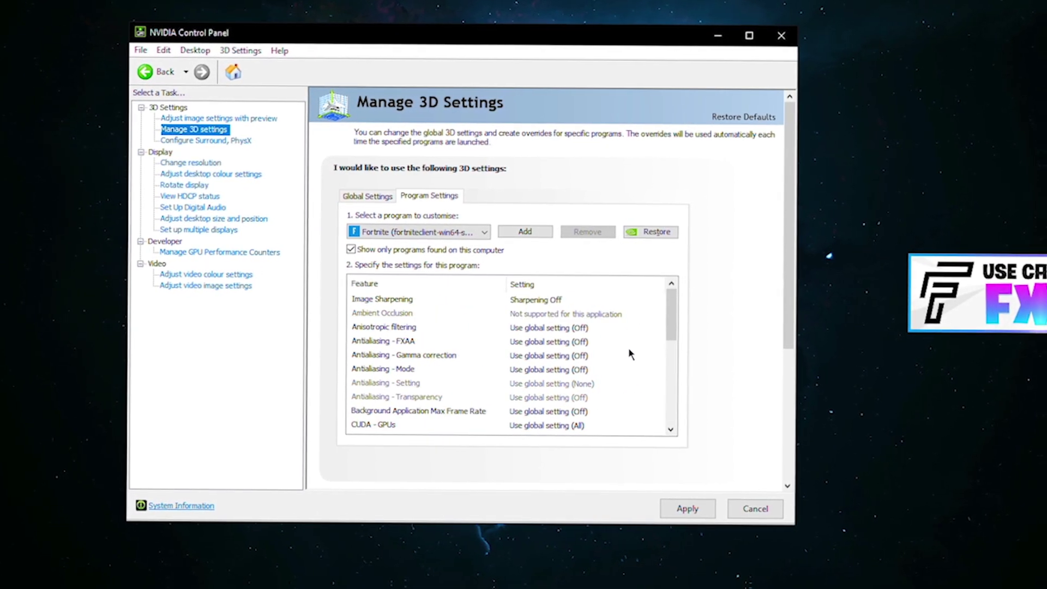
scroll(676, 327, down, 2)
scroll(654, 327, up, 2)
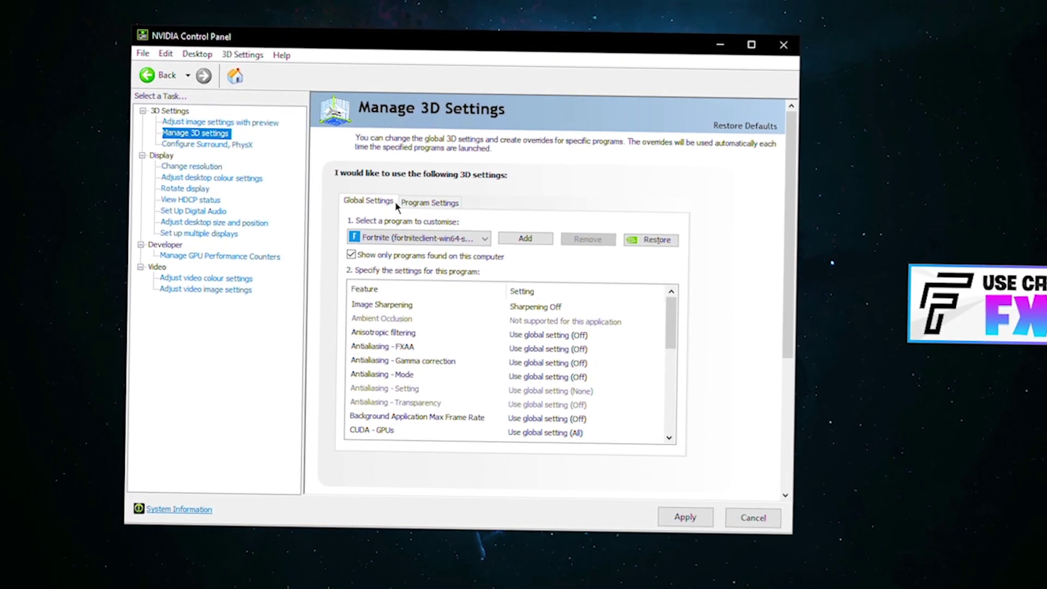
scroll(581, 327, down, 1)
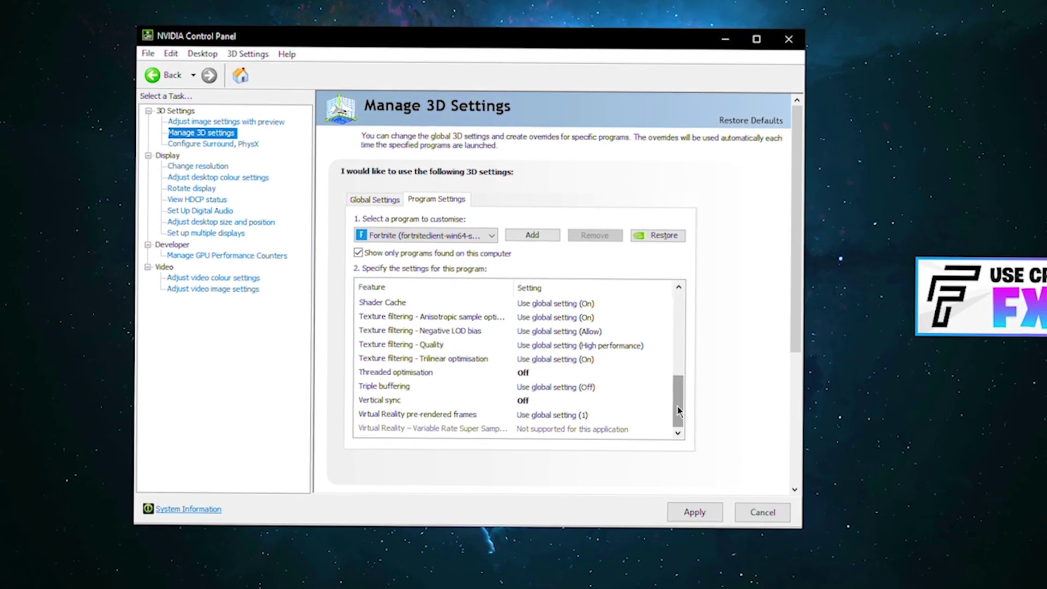
Set the PhysX processor to the NVIDIA GeForce RTX 3070 in Surround, PhysX settings.
click(375, 199)
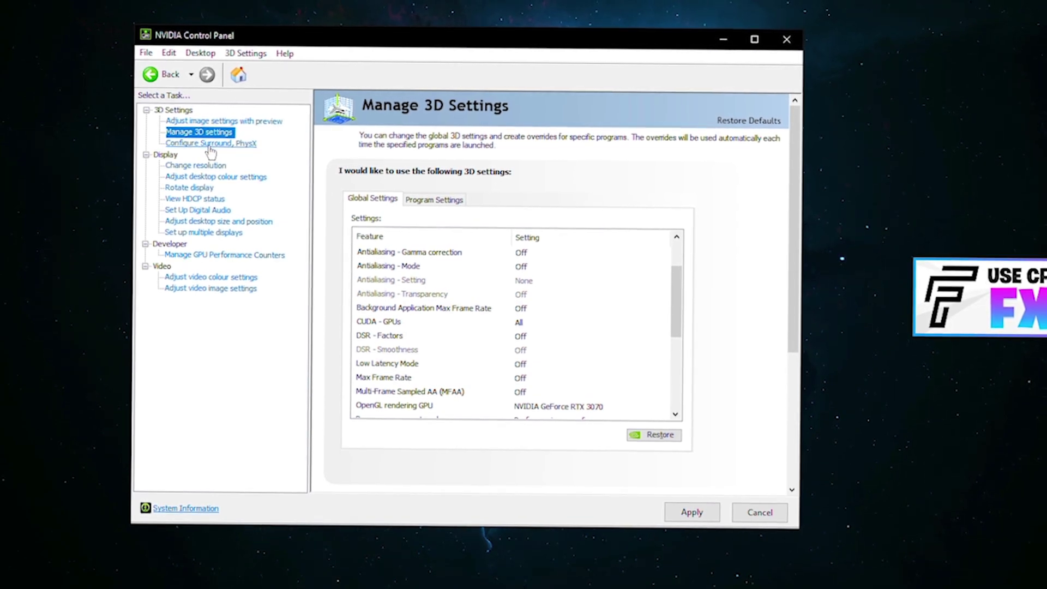
click(231, 154)
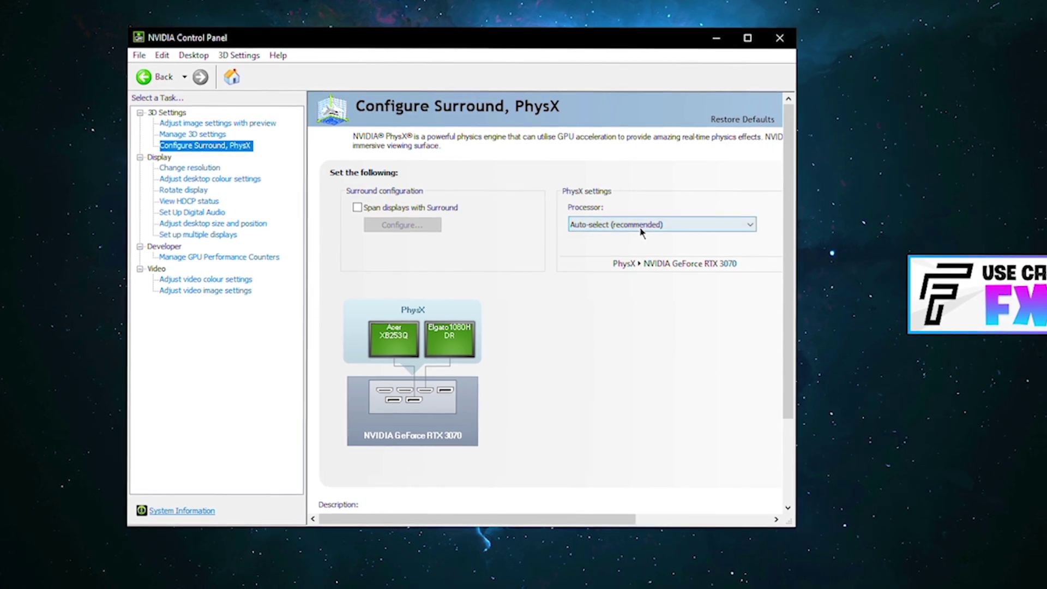
click(642, 233)
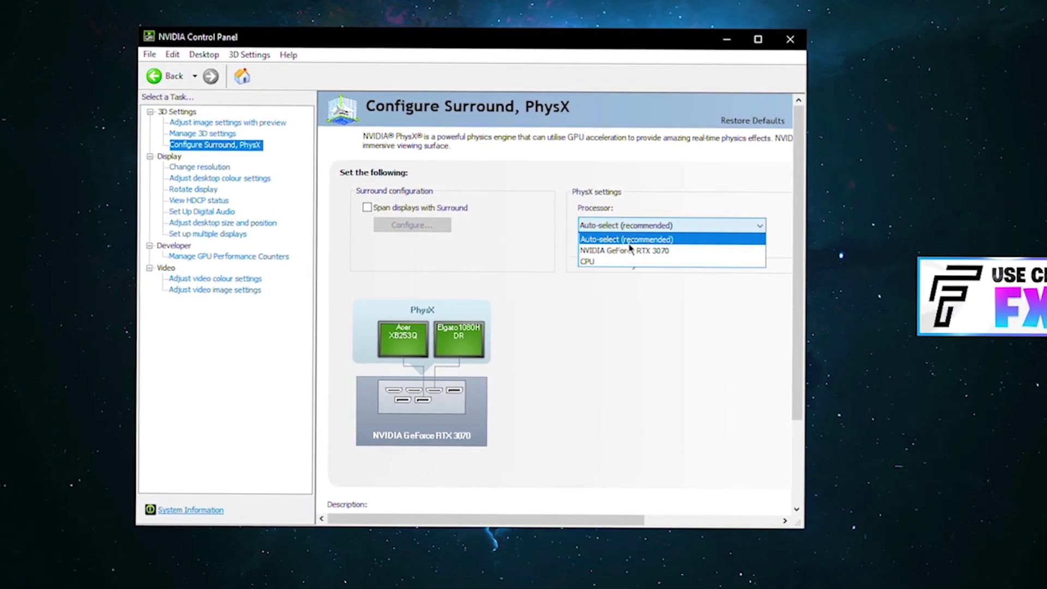
click(631, 248)
Keep the Acer XB253Q at 1920 × 1080 with a 240Hz refresh rate.
click(187, 170)
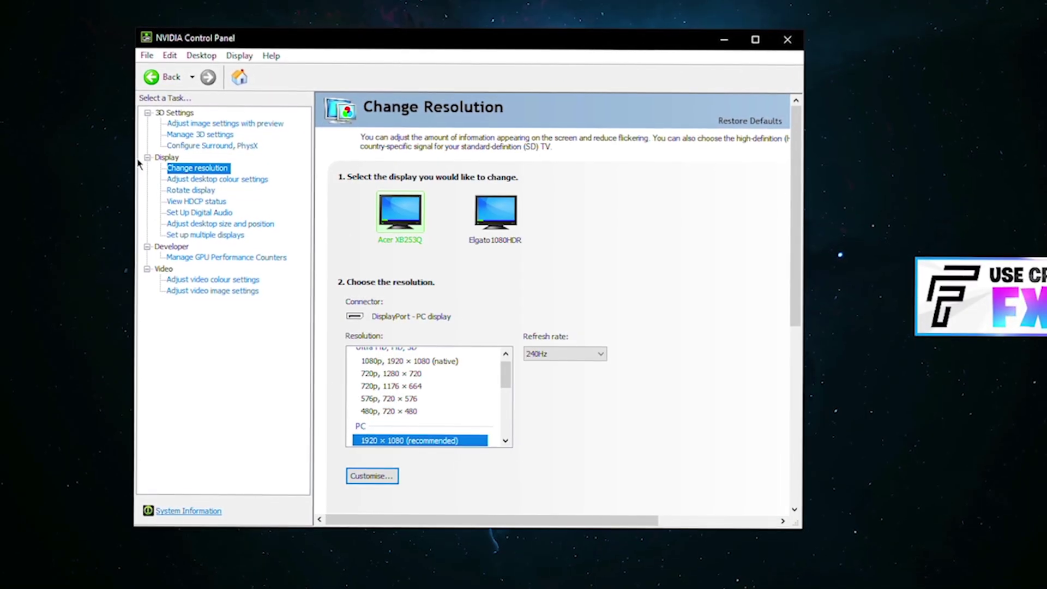
scroll(645, 304, down, 1)
scroll(512, 336, down, 1)
scroll(512, 336, down, 1)
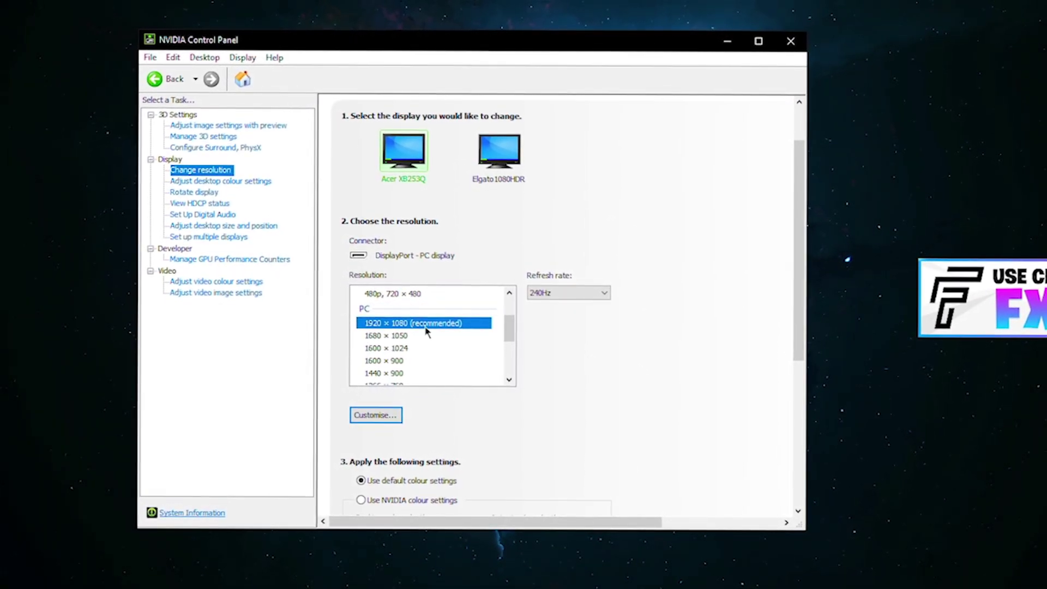
scroll(570, 306, down, 1)
click(565, 270)
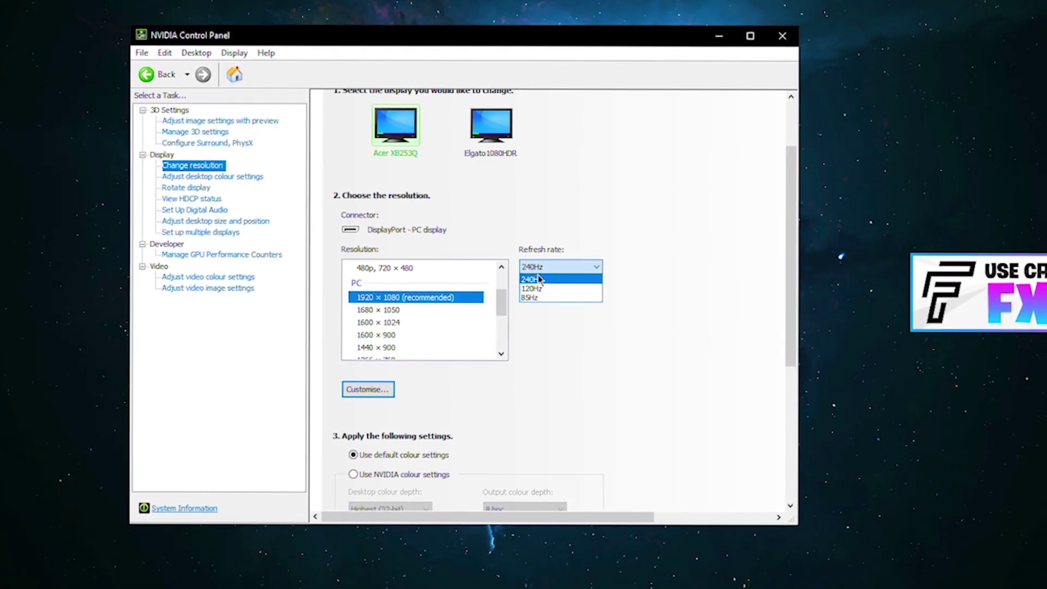
click(545, 280)
scroll(603, 304, down, 4)
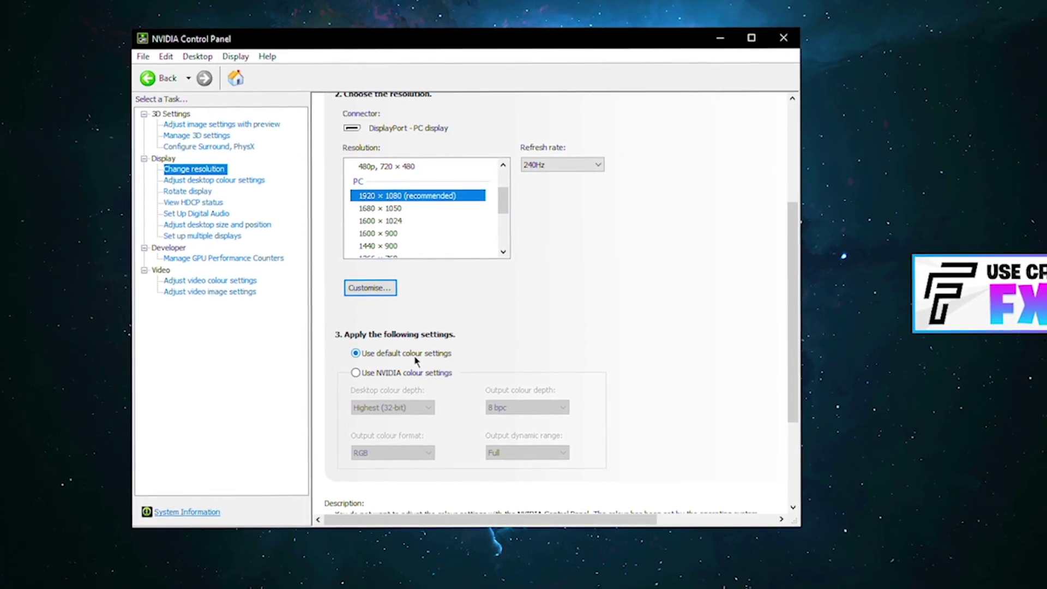
Keep No scaling, with scaling performed on the Display, in desktop size and position.
click(197, 212)
click(192, 224)
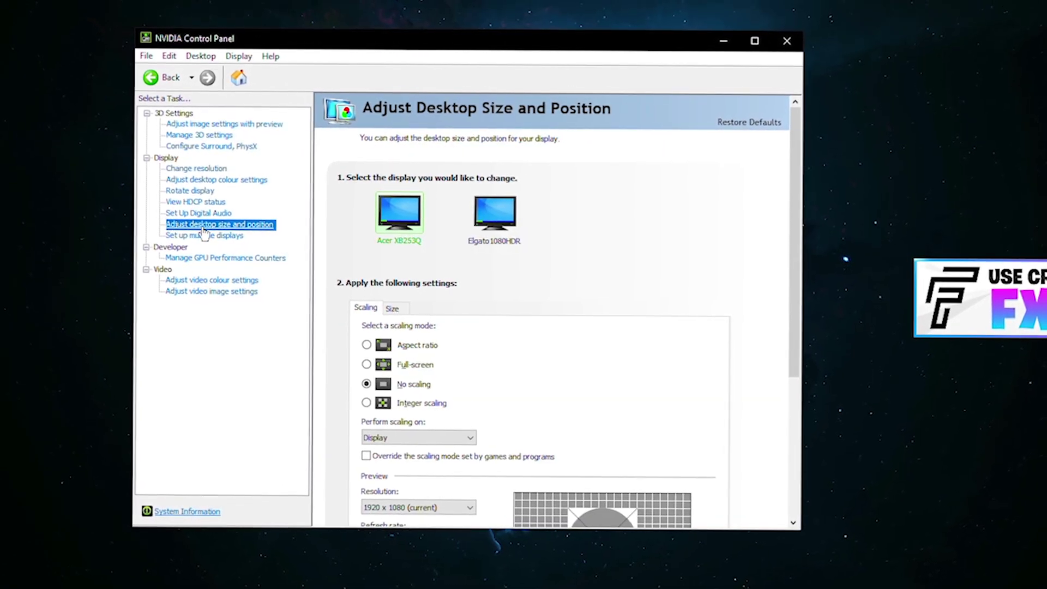
scroll(533, 222, down, 4)
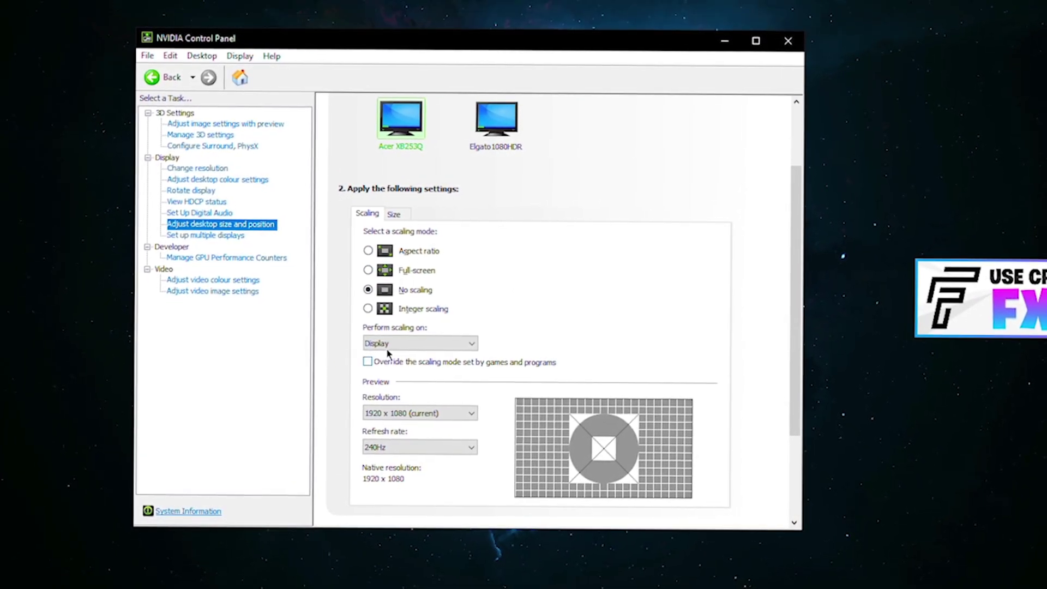
click(385, 344)
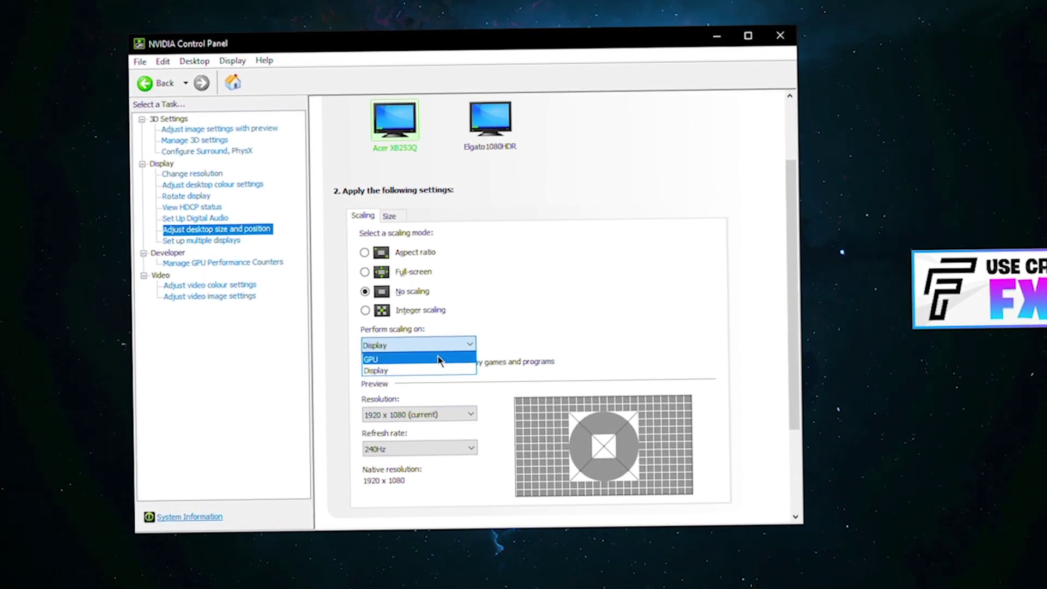
click(402, 368)
click(418, 349)
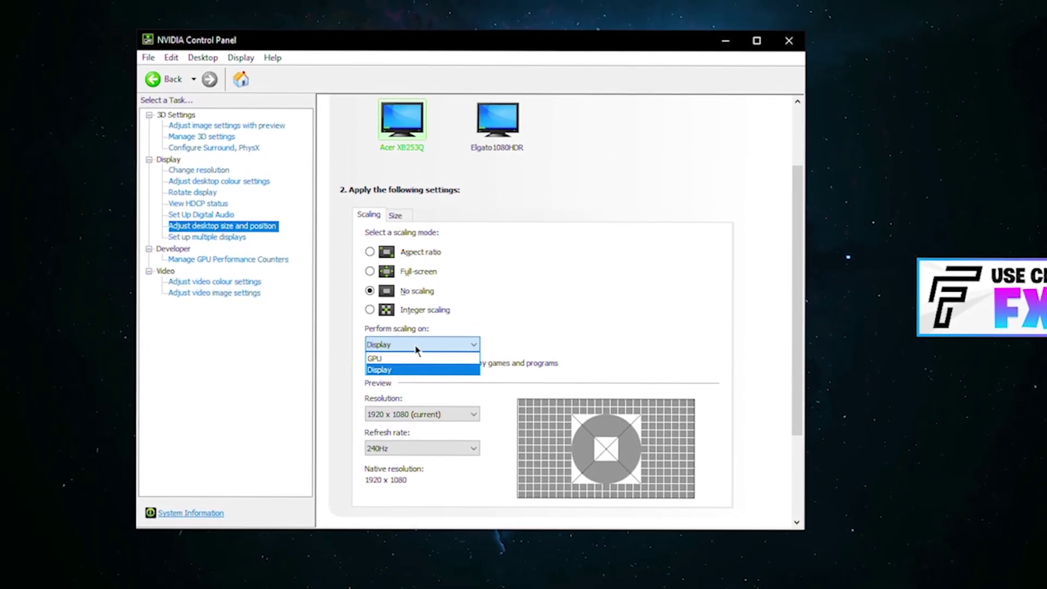
click(472, 344)
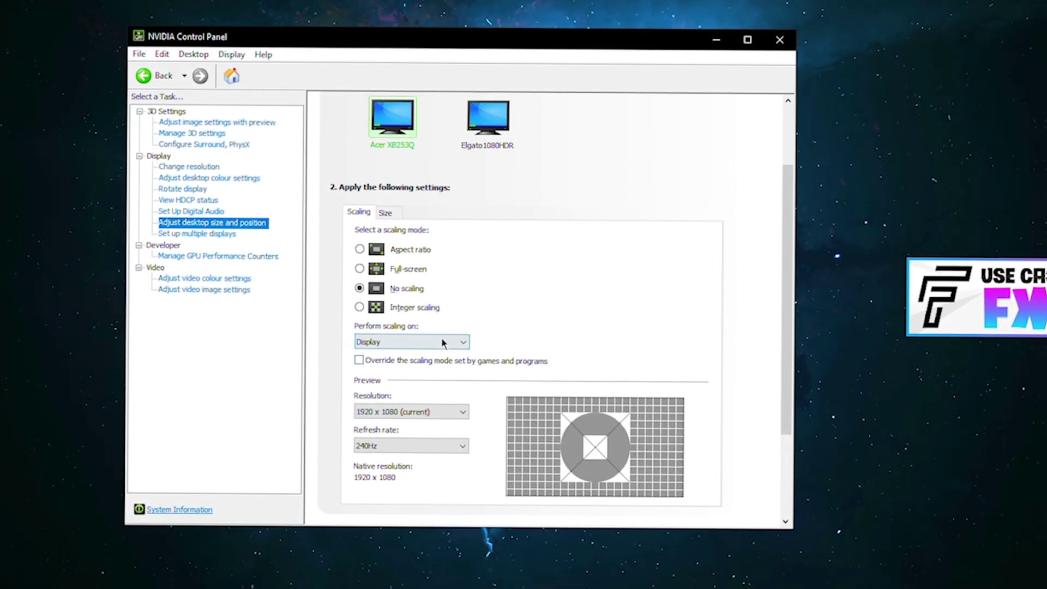
scroll(187, 318, up, 1)
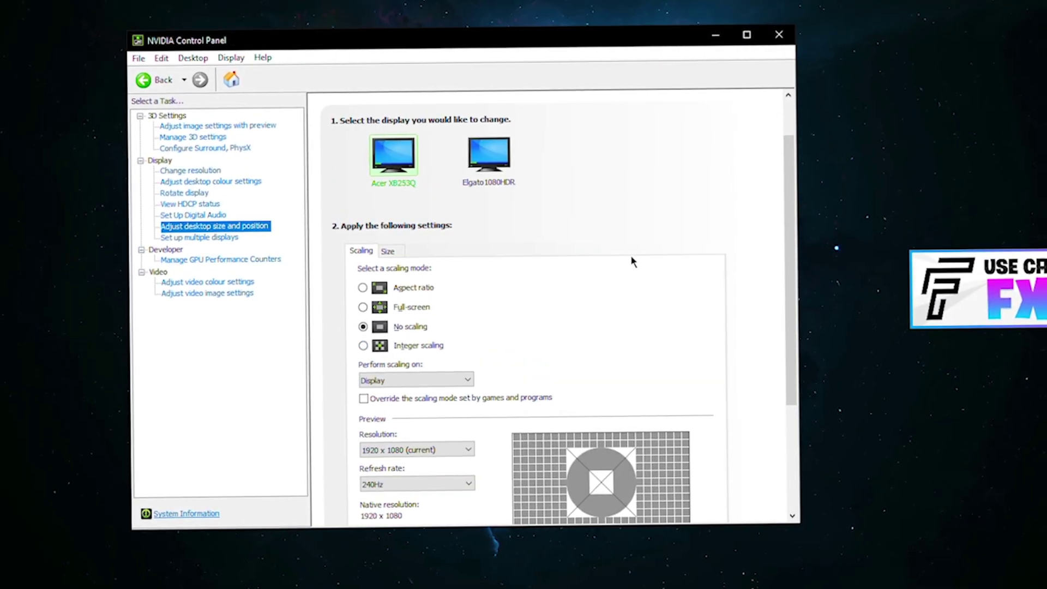
Open Manage GPU Performance Counters, where access is allowed to all users.
click(261, 260)
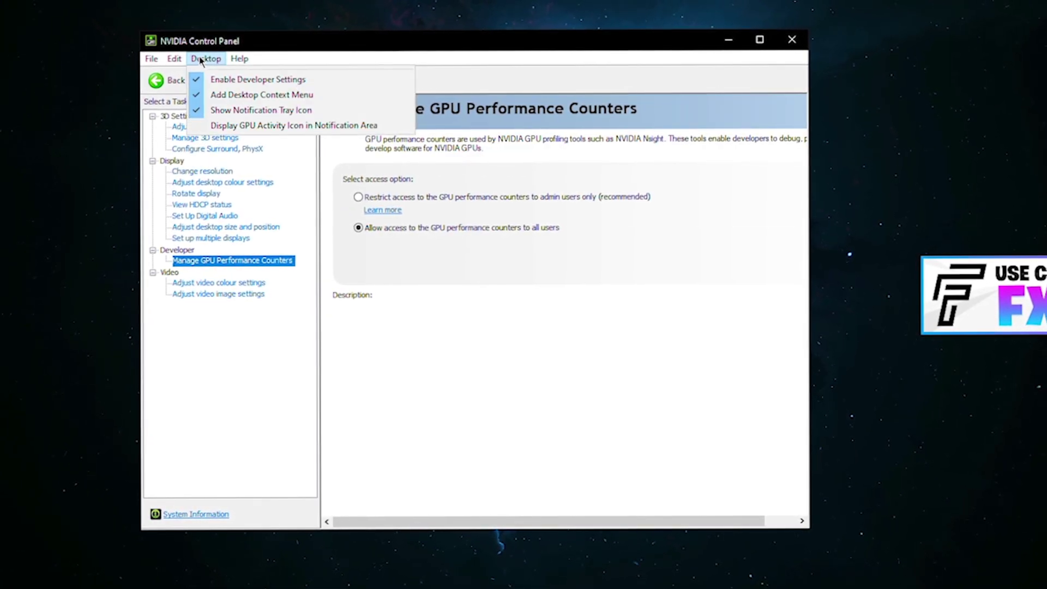